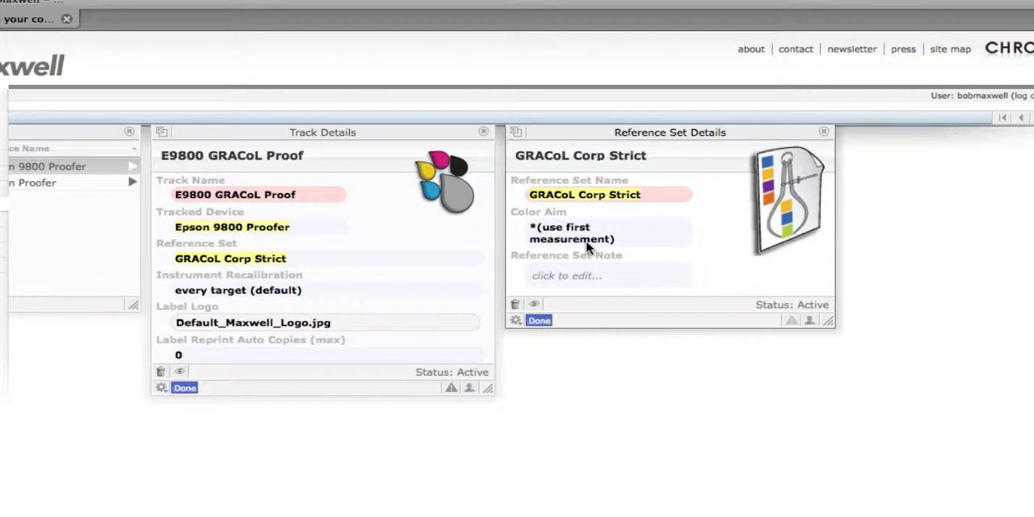
# Set the color aim of the GRACoL Corp Strict reference set to GRACoL2006 Coated1+ and finish editing the set
pyautogui.click(570, 232)
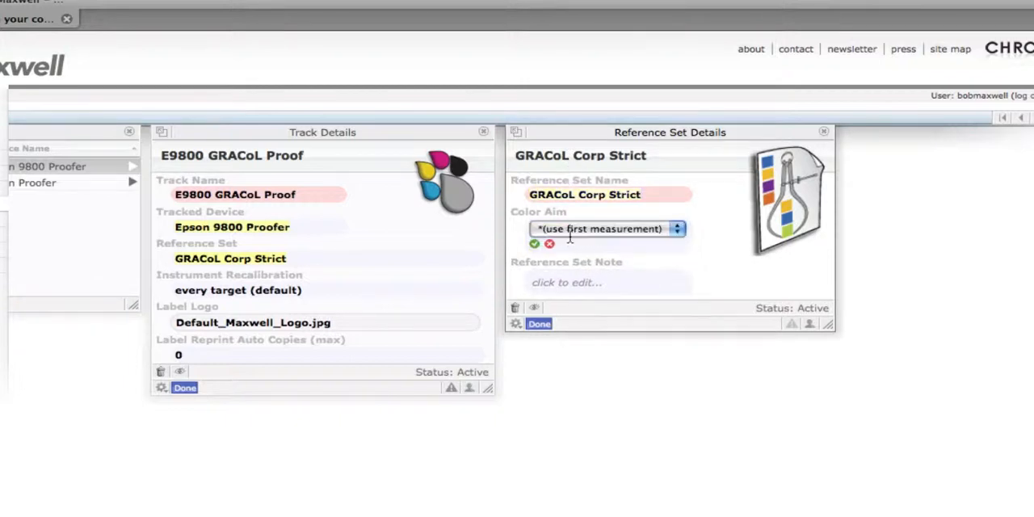
pyautogui.click(579, 230)
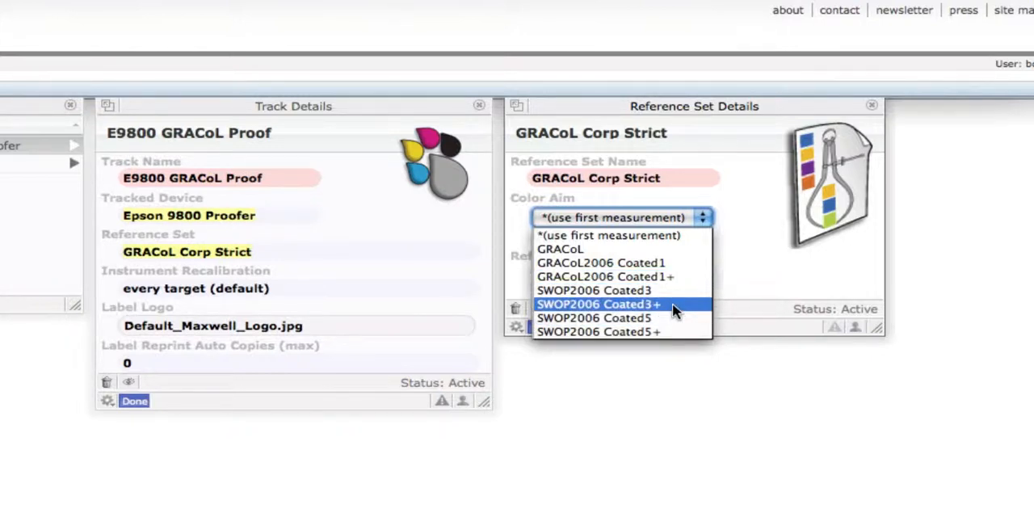
pyautogui.click(605, 277)
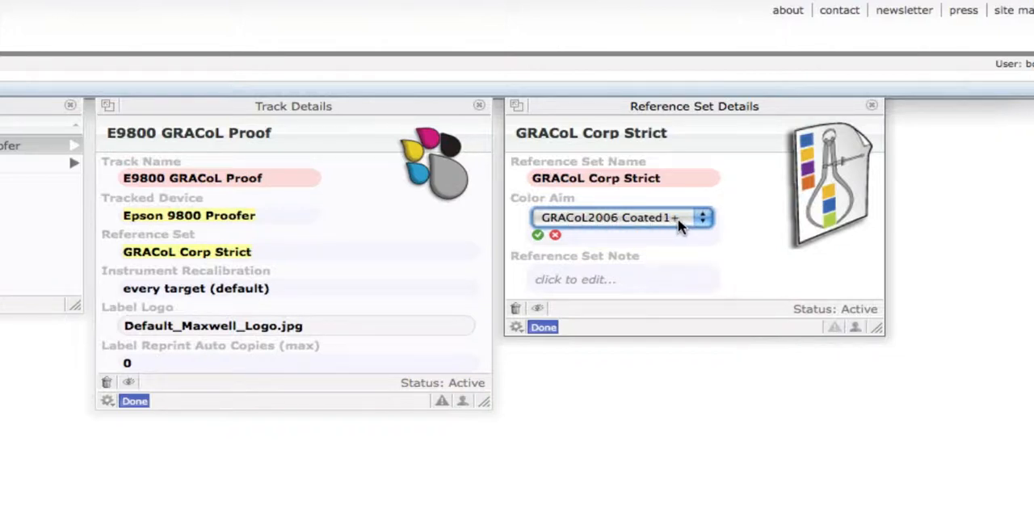
pyautogui.click(538, 240)
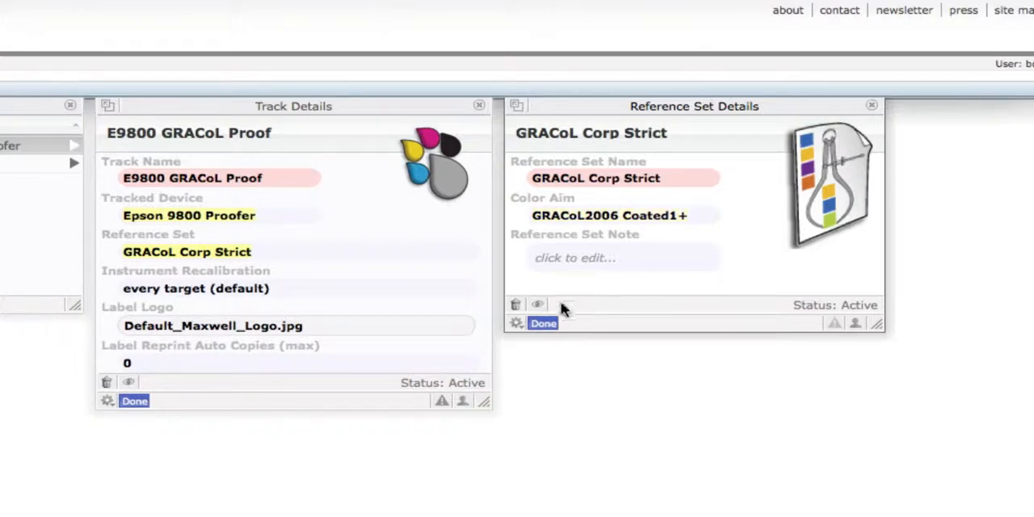
pyautogui.click(542, 323)
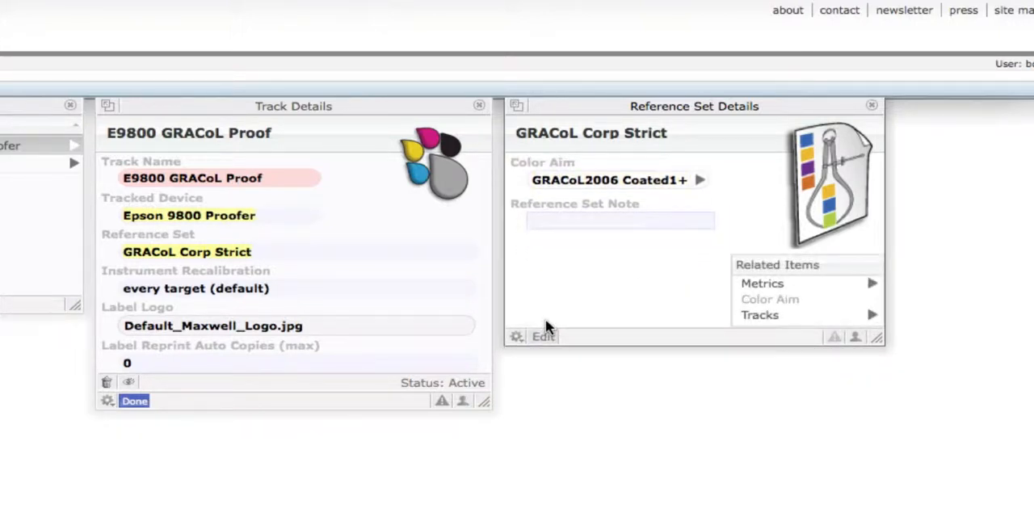
# Add a new metric to the GRACoL Corp Strict reference set and name it Avg dE
pyautogui.click(752, 284)
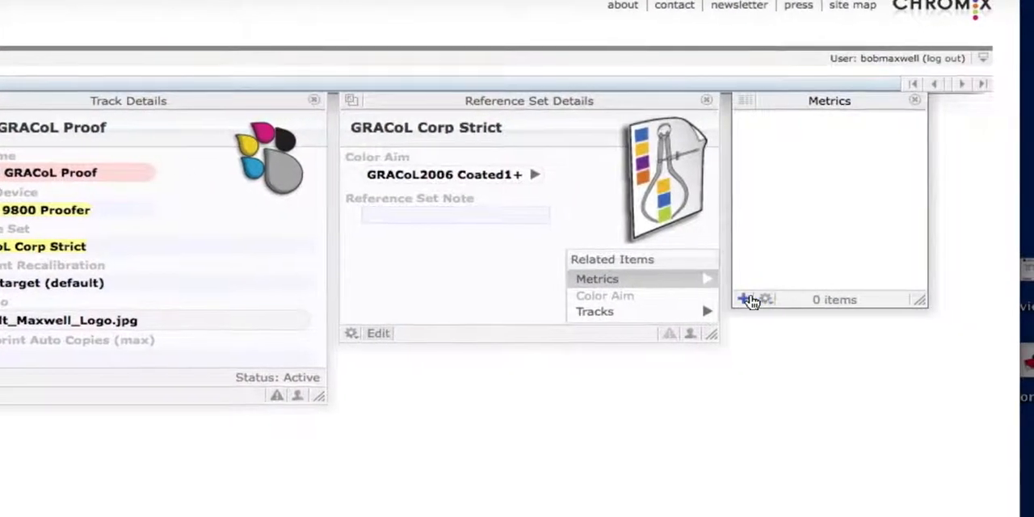
pyautogui.click(763, 299)
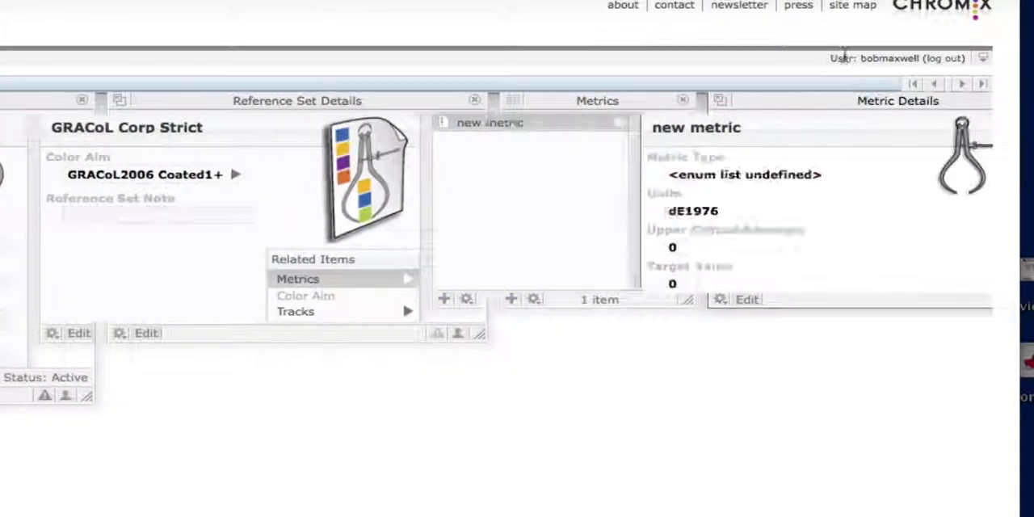
pyautogui.click(664, 175)
pyautogui.write('Avg dE')
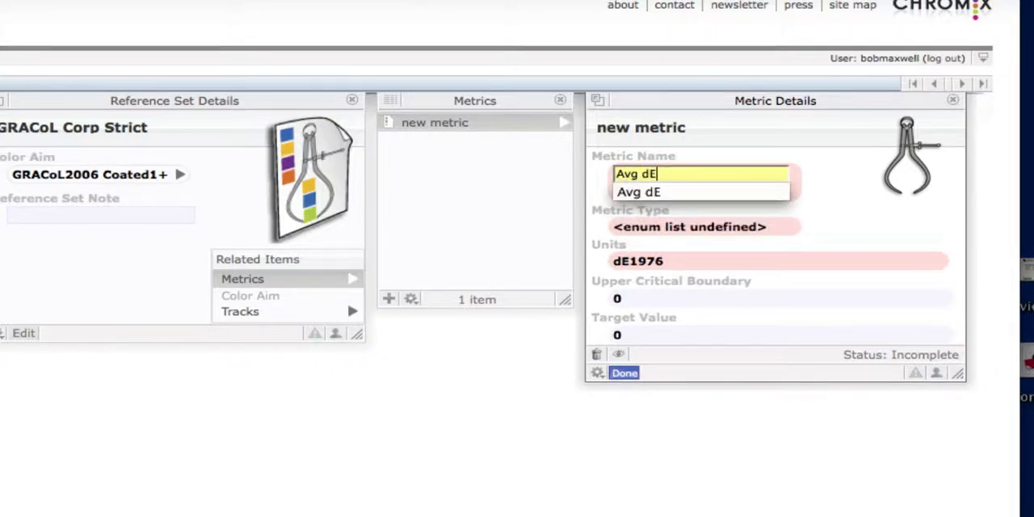
pyautogui.press('Return')
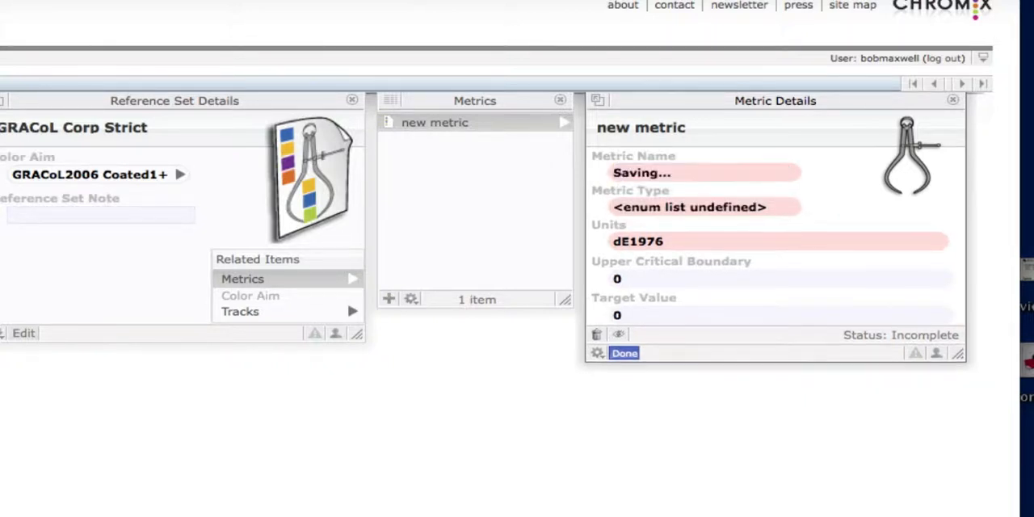
# Set the Avg dE metric's type to Average Delta-E and its units to dE2000
pyautogui.click(667, 208)
pyautogui.click(678, 211)
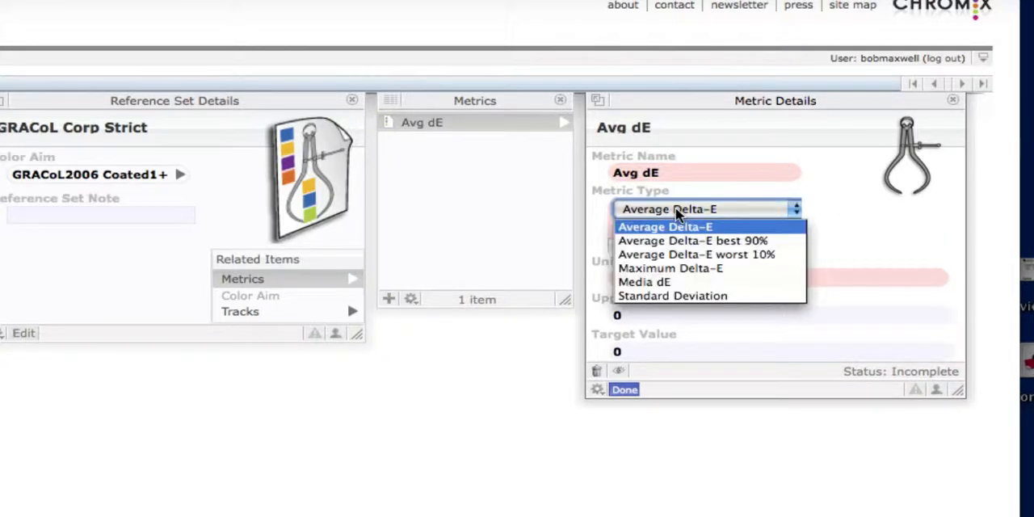
pyautogui.click(729, 228)
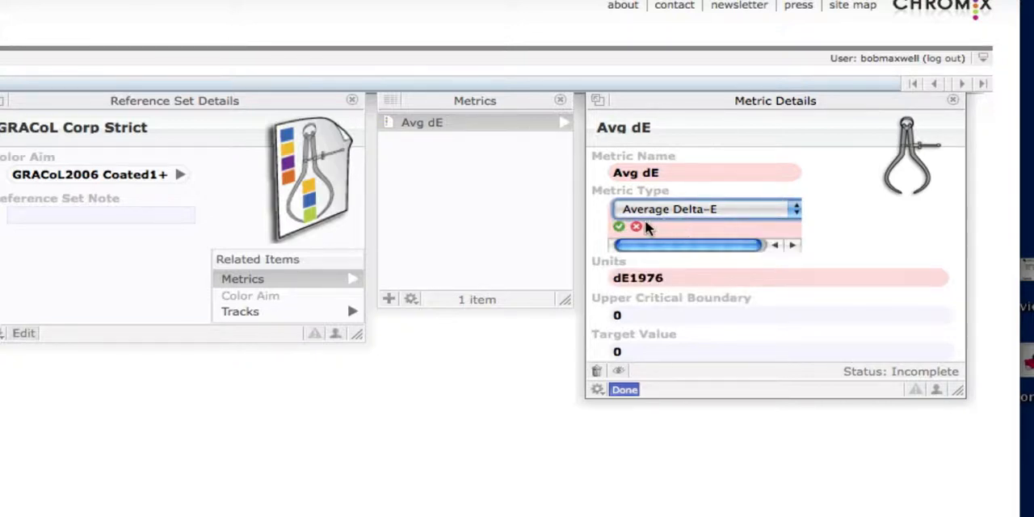
pyautogui.click(617, 227)
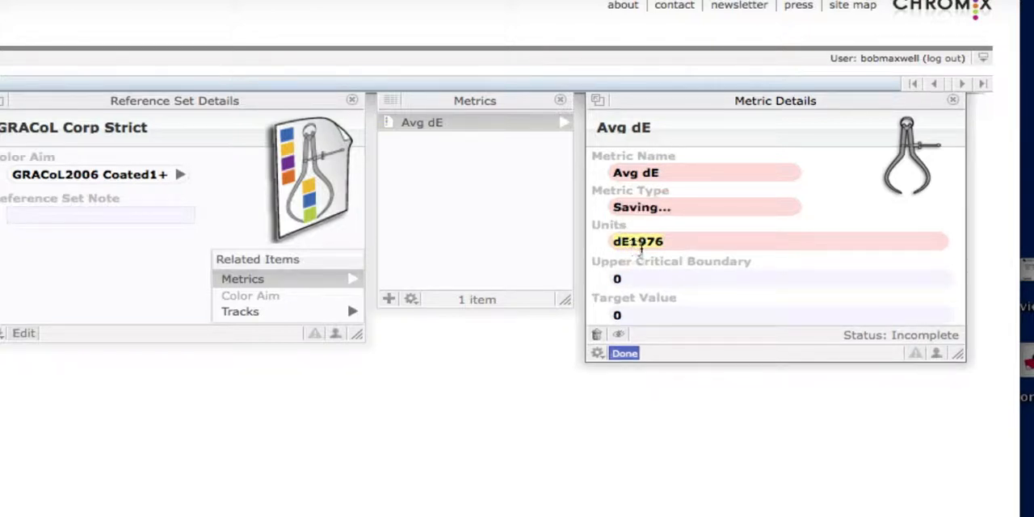
pyautogui.click(642, 246)
pyautogui.click(647, 278)
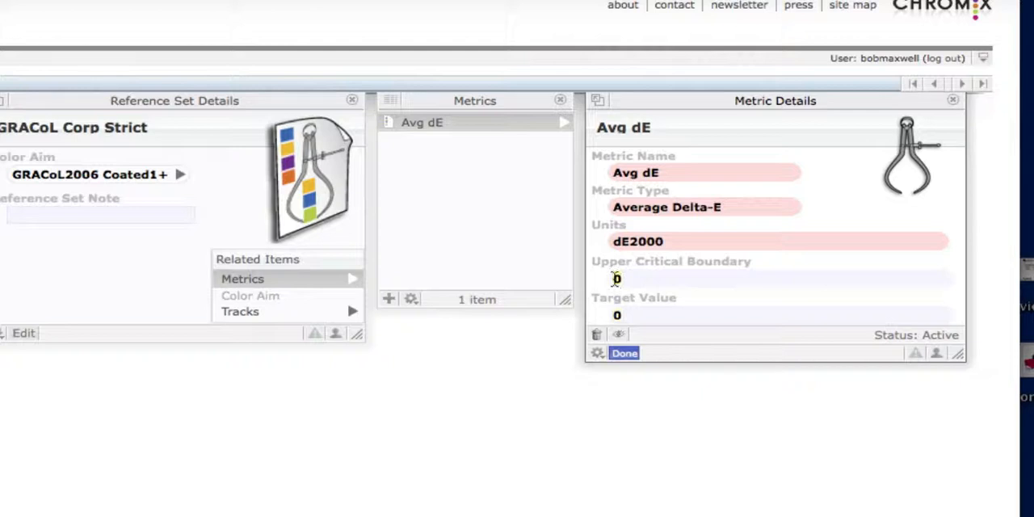
# Set the upper critical boundary of the Avg dE metric to 3
pyautogui.click(616, 279)
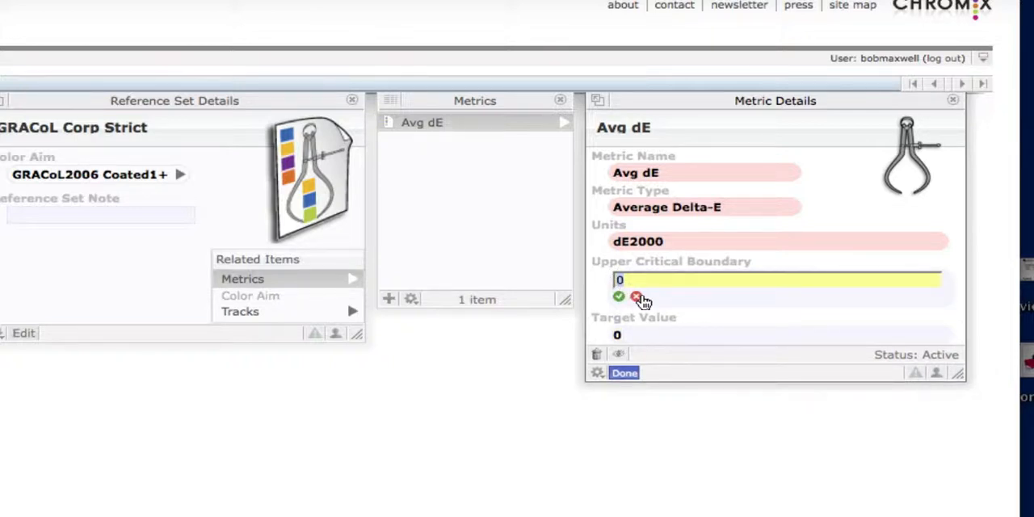
pyautogui.write('3')
pyautogui.press('Return')
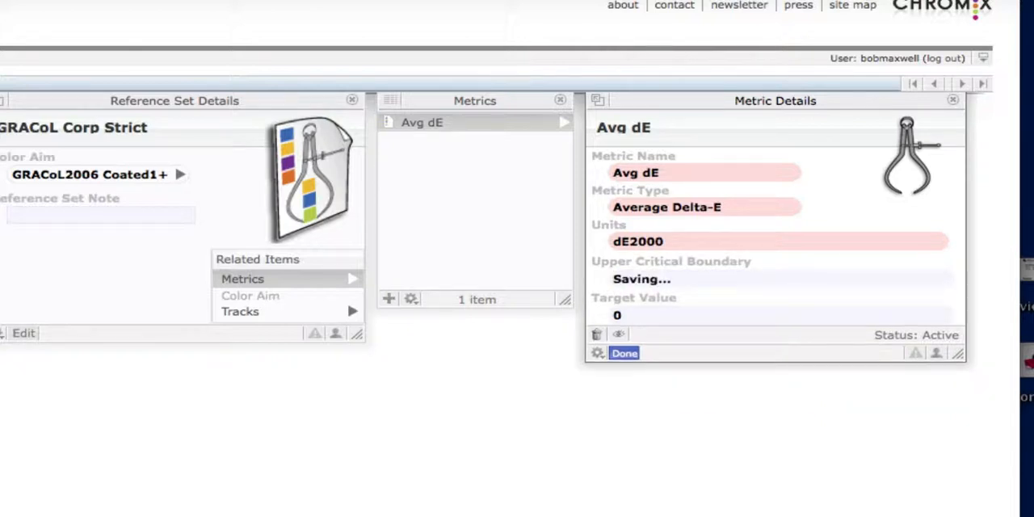
# Add a second metric to the reference set and name it Max dE
pyautogui.click(389, 299)
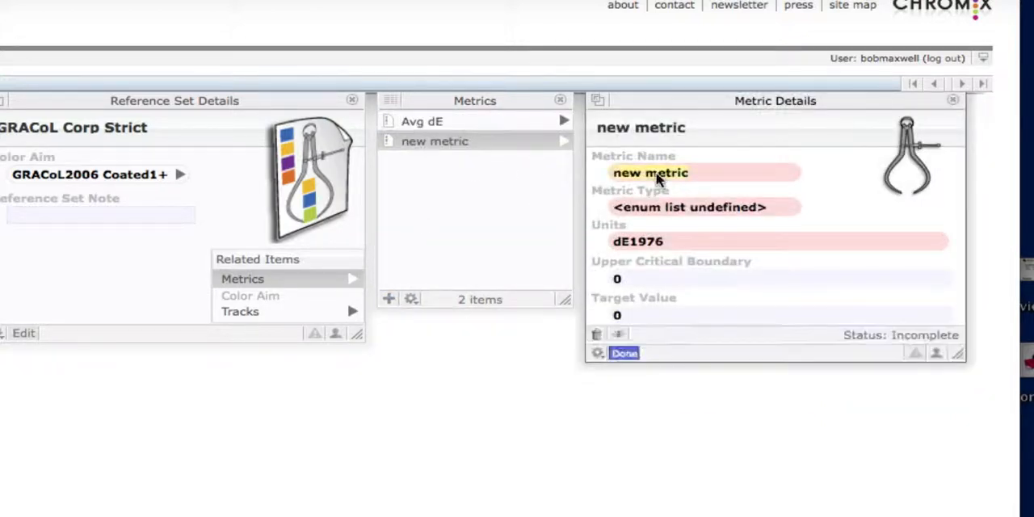
pyautogui.click(657, 177)
pyautogui.write('Max ')
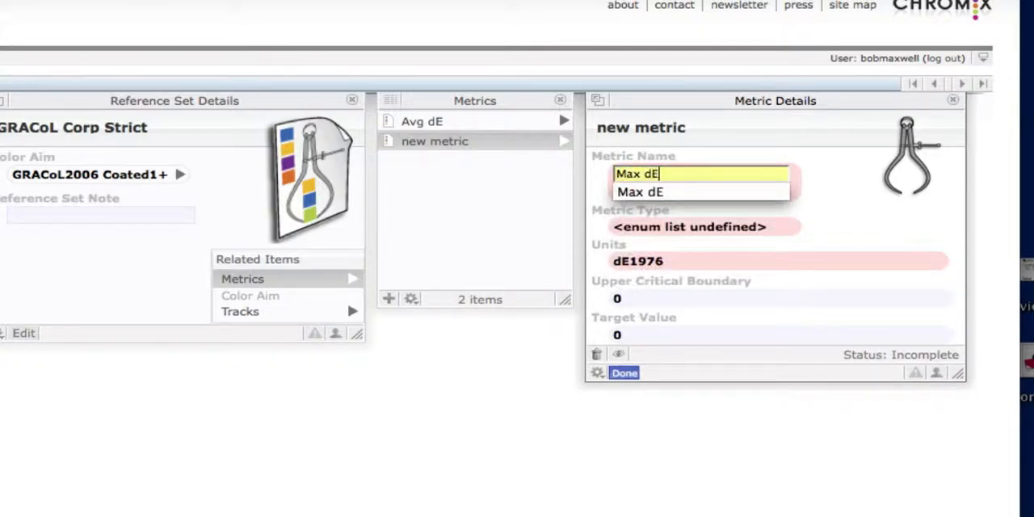
pyautogui.write('dE')
pyautogui.press('Return')
# Set the Max dE metric's type to Maximum Delta-E and its units to dE2000
pyautogui.click(655, 205)
pyautogui.click(660, 210)
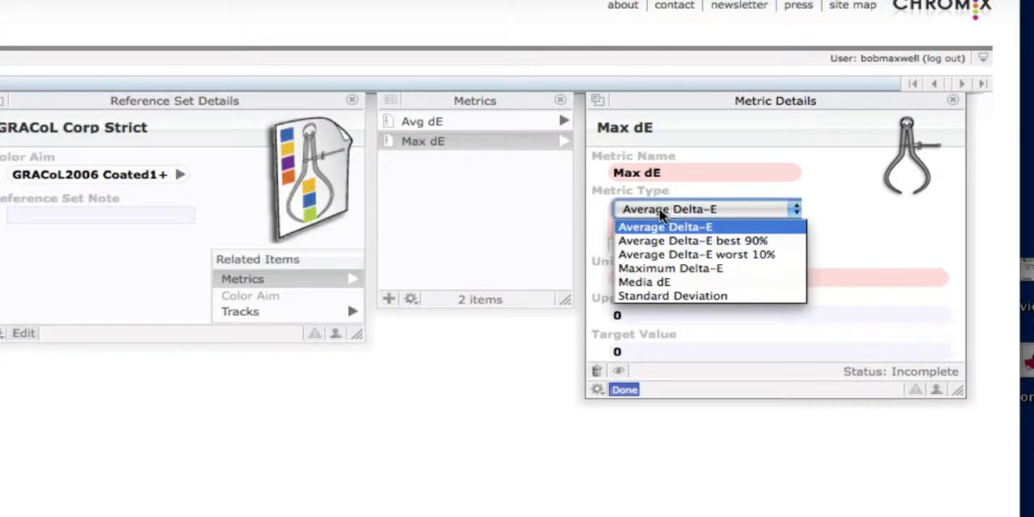
pyautogui.click(670, 268)
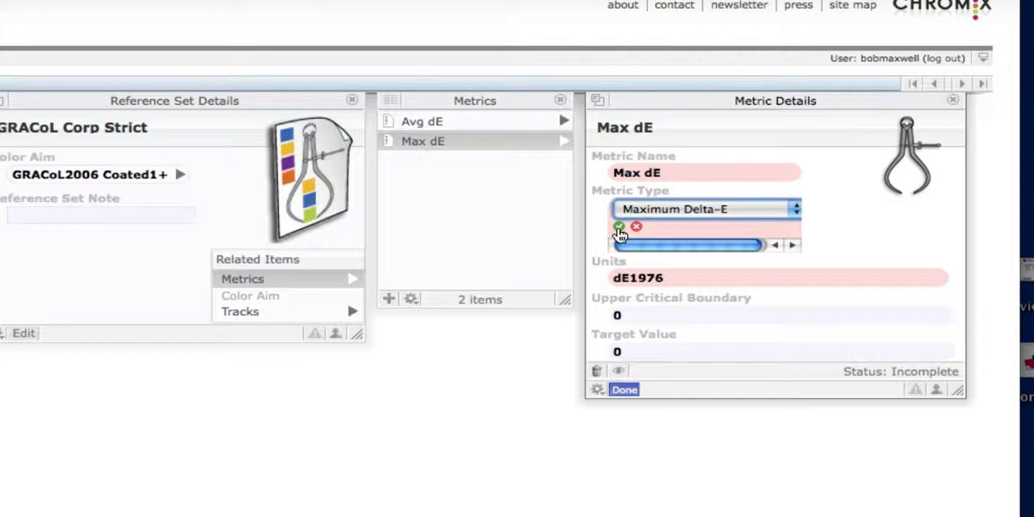
pyautogui.click(619, 229)
pyautogui.click(646, 245)
pyautogui.click(646, 247)
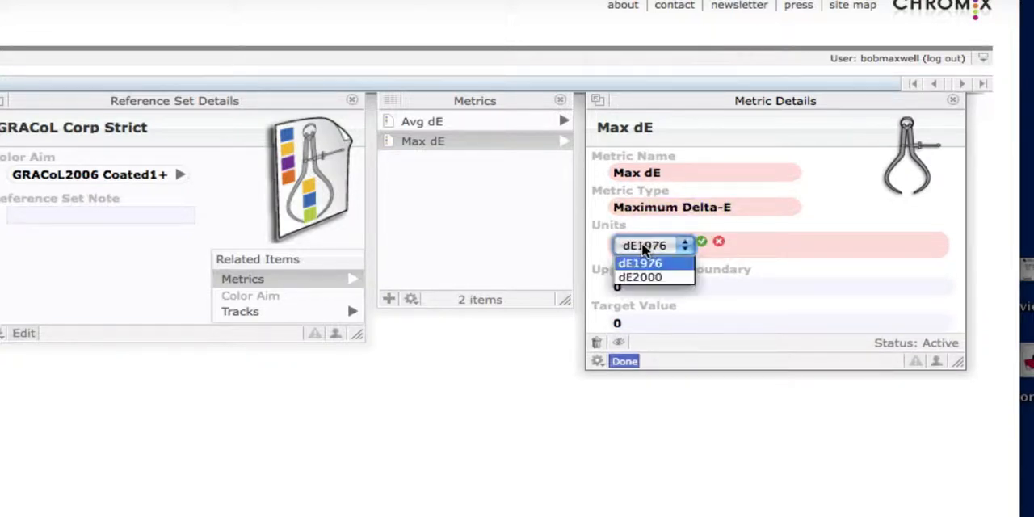
pyautogui.click(651, 277)
pyautogui.click(702, 241)
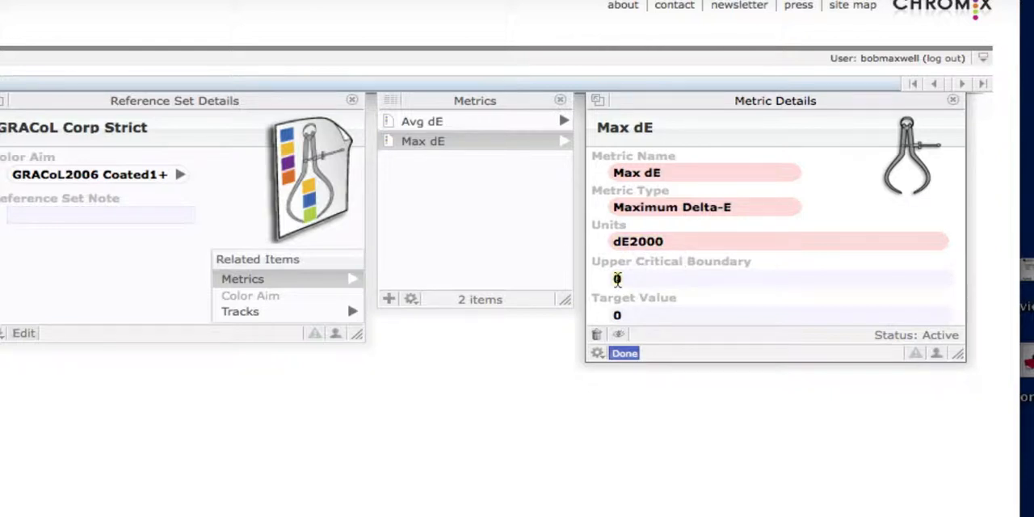
# Set the upper critical boundary of the Max dE metric to 4.5
pyautogui.click(617, 278)
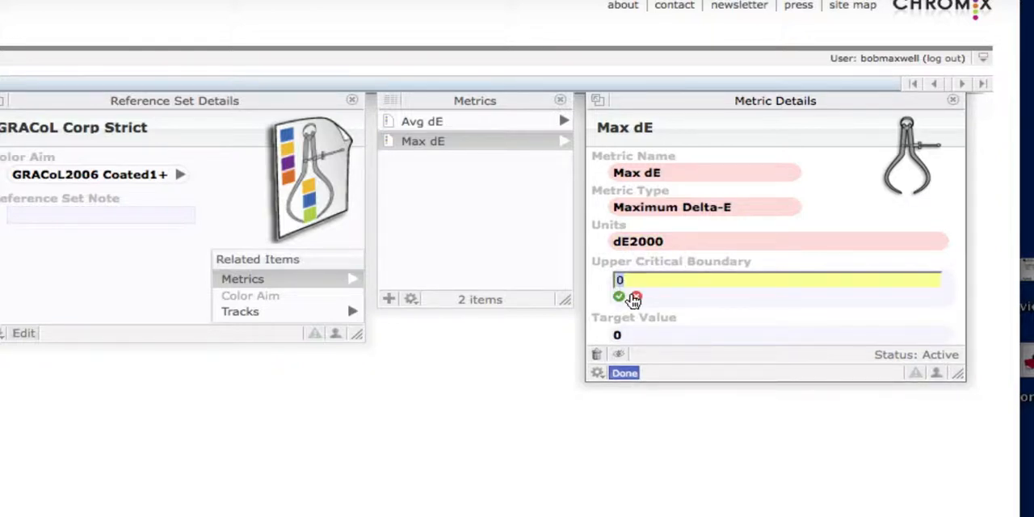
pyautogui.write('4.5')
pyautogui.press('Return')
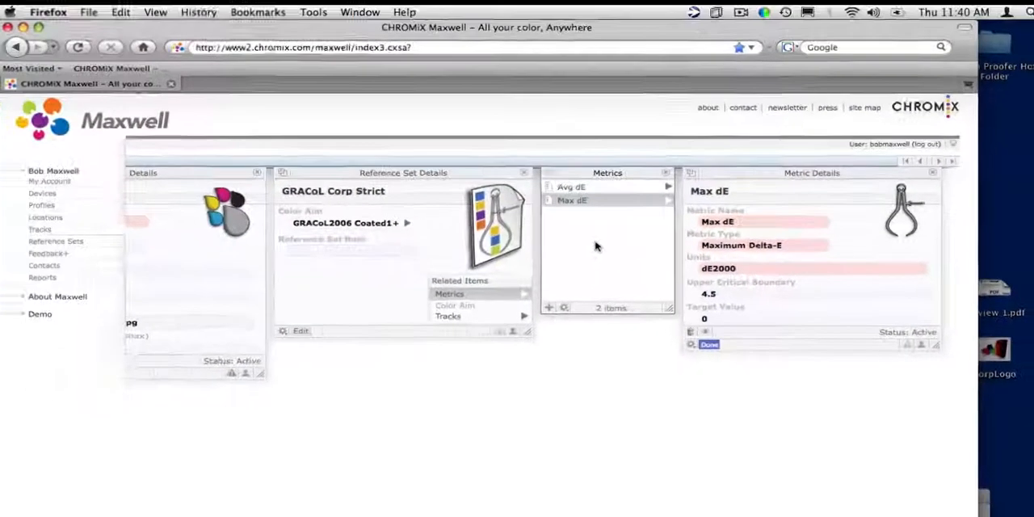
# Switch to ColorShuttle and open the settings of the Epson Proofer Hot Folder
pyautogui.moveTo(162, 175); pyautogui.dragTo(312, 181)
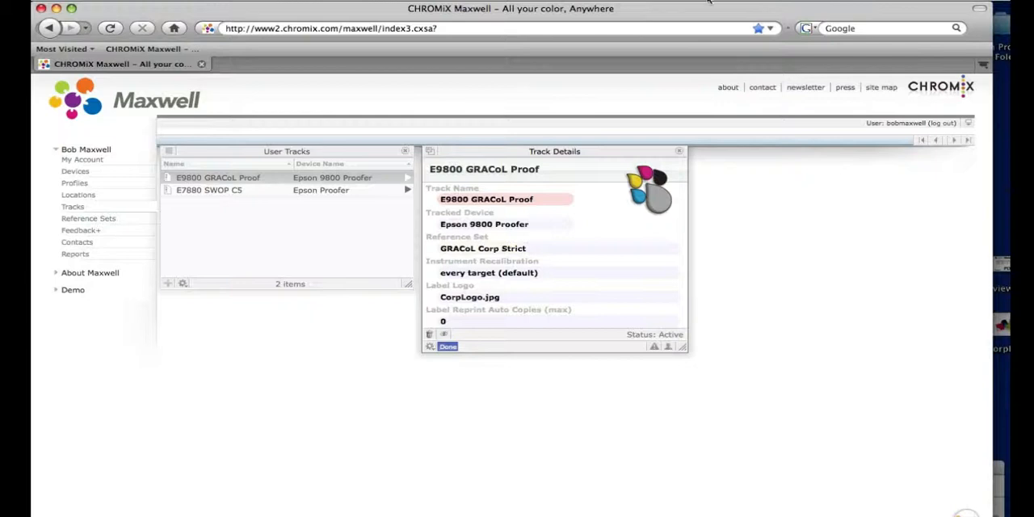
pyautogui.click(708, 3)
pyautogui.click(729, 29)
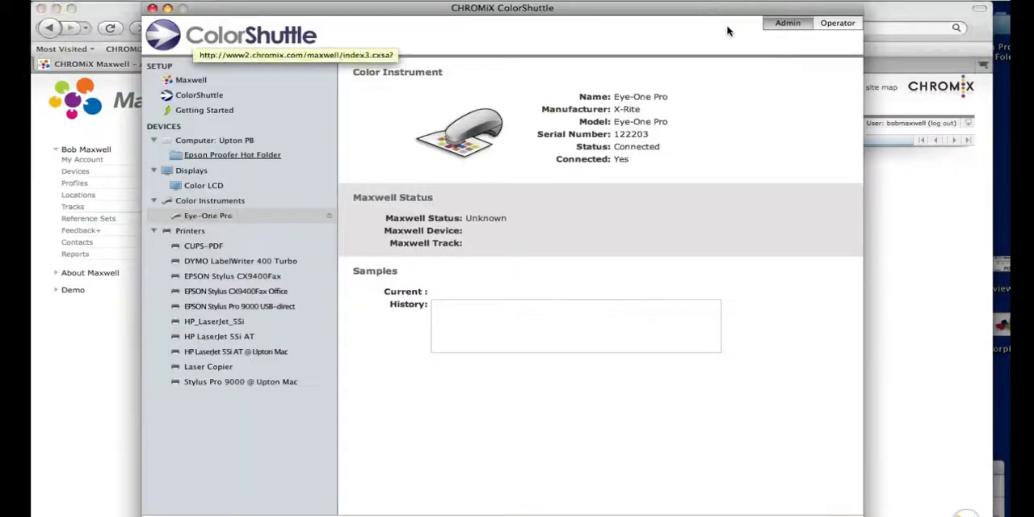
pyautogui.click(219, 154)
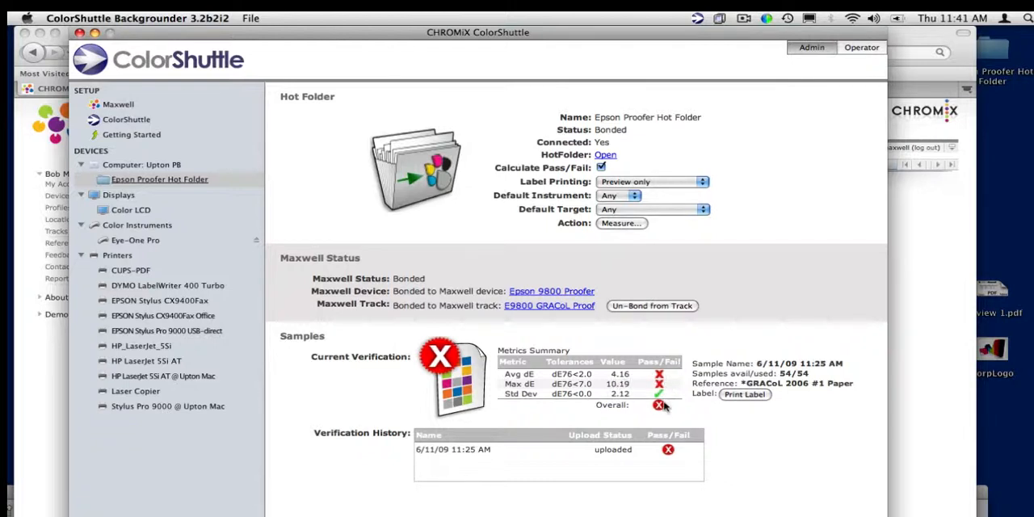
# Review the 6/11/09 11:25 AM entry in the hot folder's verification history
pyautogui.click(454, 453)
pyautogui.click(388, 448)
pyautogui.click(441, 451)
# Set the hot folder's default instrument to i1 Pro and default target to ISO Proofing (12647-7), and measure a new verification sample
pyautogui.click(616, 196)
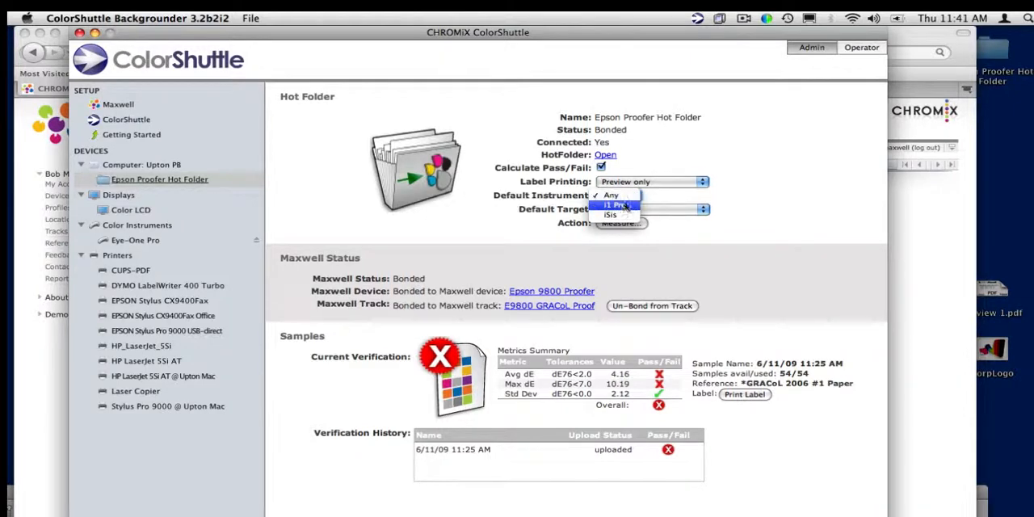
pyautogui.click(621, 209)
pyautogui.click(659, 210)
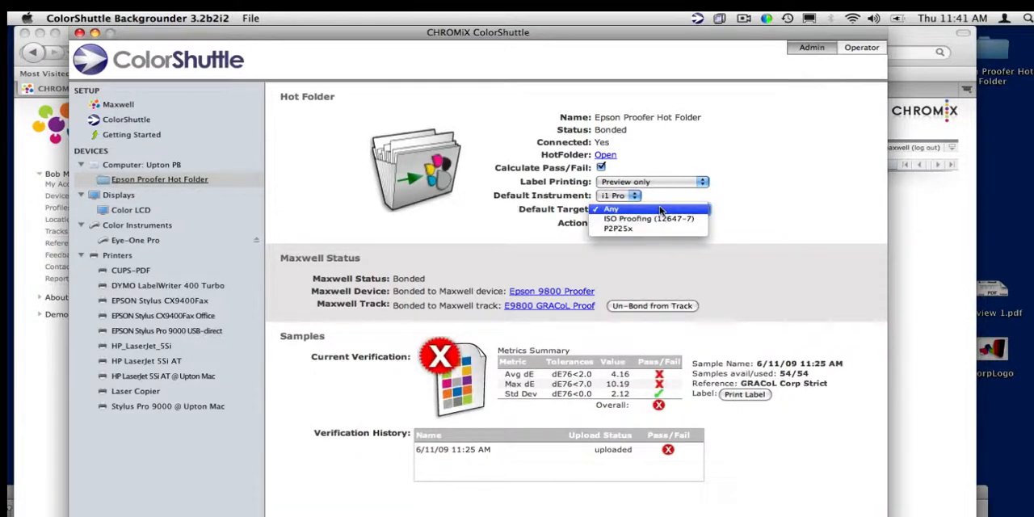
pyautogui.click(659, 218)
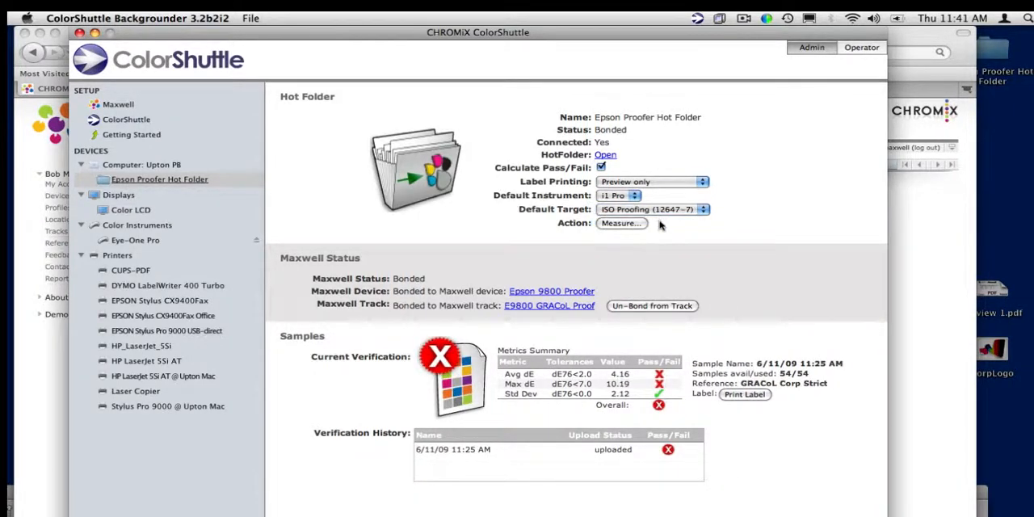
pyautogui.click(620, 224)
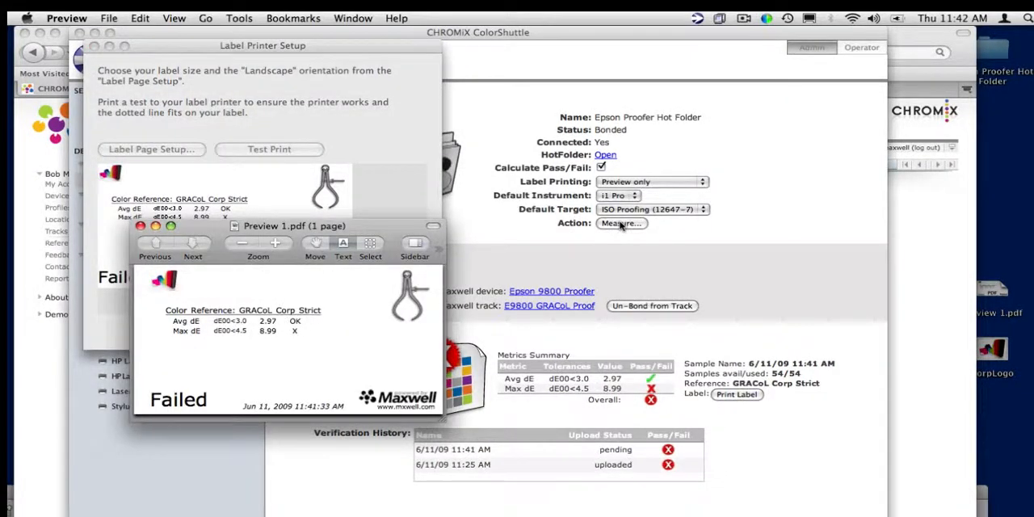
# Close the Label Printer Setup window, and examine the verification label preview before closing it
pyautogui.moveTo(350, 227); pyautogui.dragTo(312, 137)
pyautogui.click(95, 46)
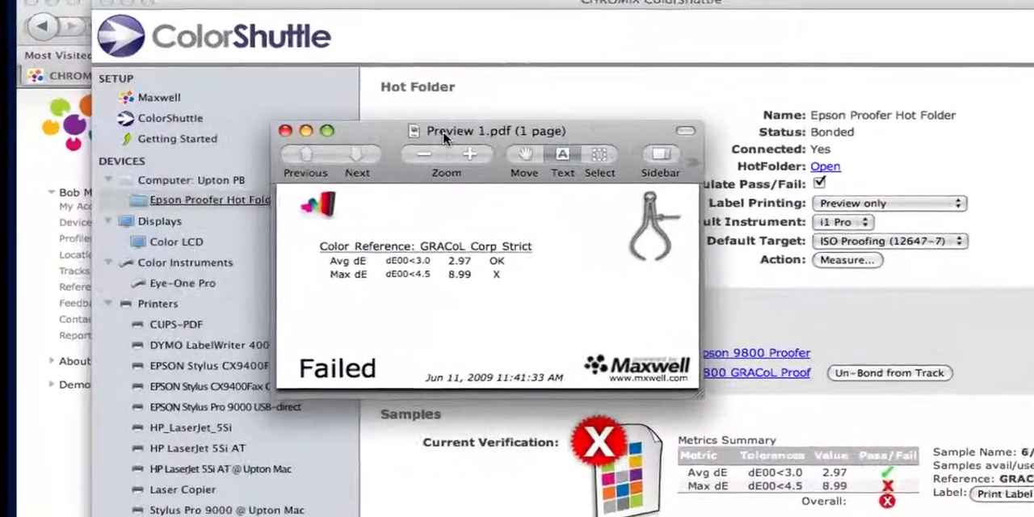
pyautogui.moveTo(443, 137); pyautogui.dragTo(435, 127)
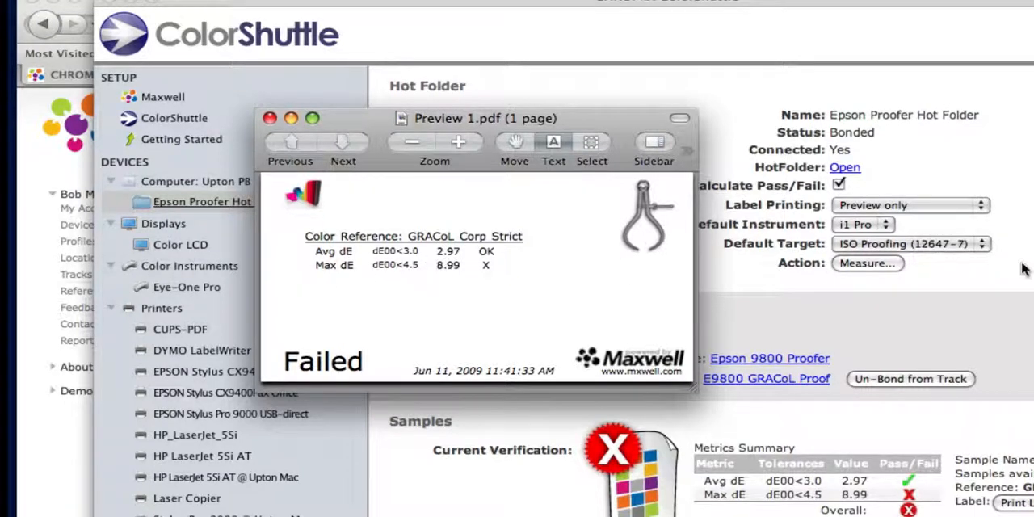
pyautogui.click(270, 118)
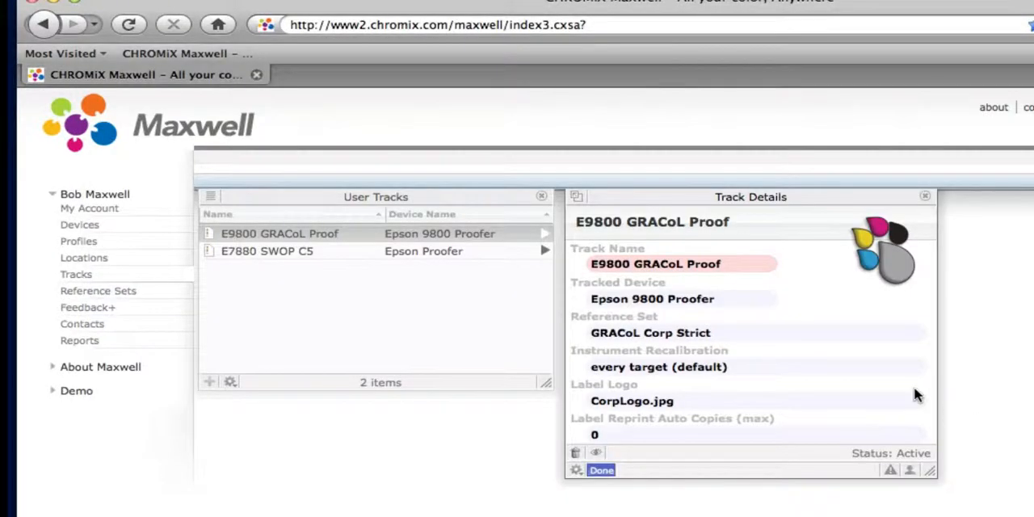
# Finish editing the E9800 GRACoL Proof track and open the metrics of its GRACoL Corp Strict reference set
pyautogui.doubleClick(630, 402)
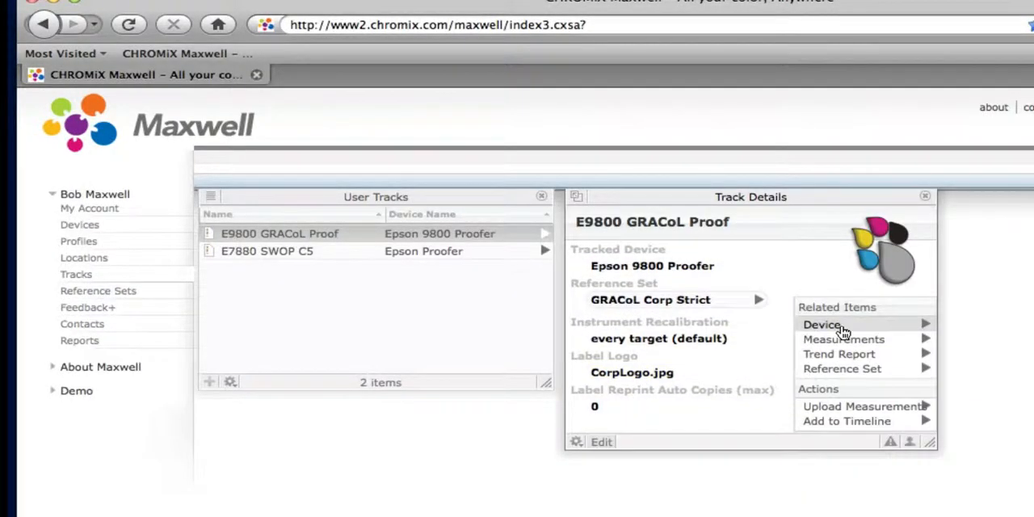
pyautogui.click(758, 300)
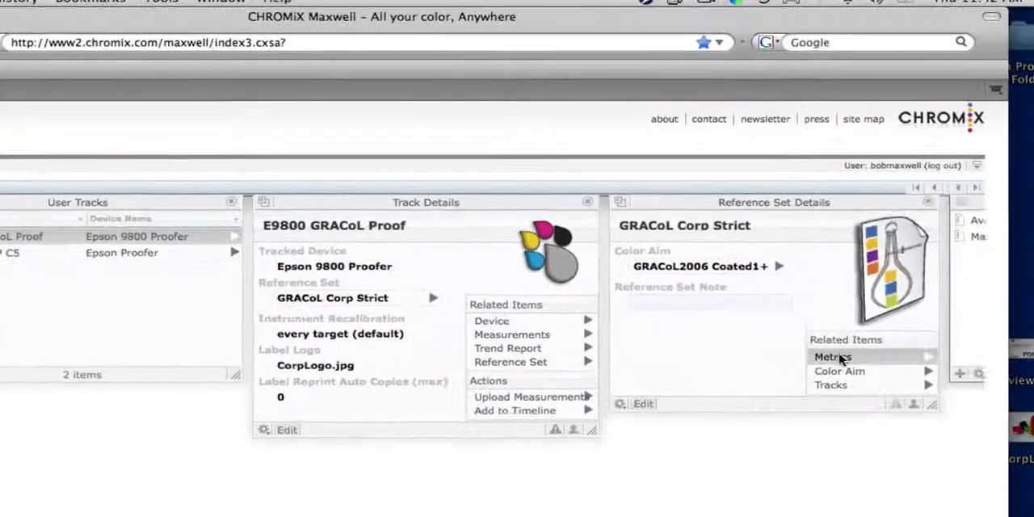
pyautogui.click(840, 358)
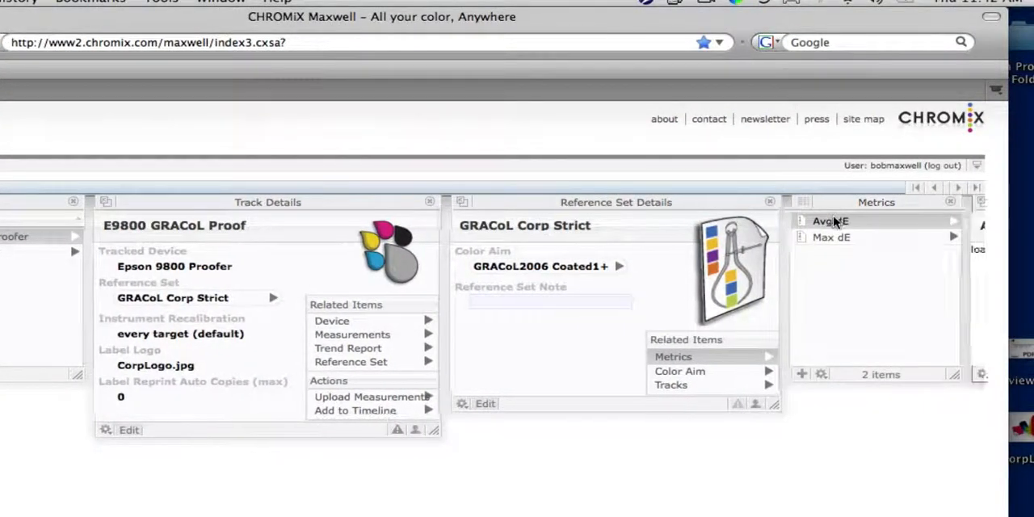
# Set the upper critical boundary of the Avg dE metric to 4
pyautogui.click(836, 221)
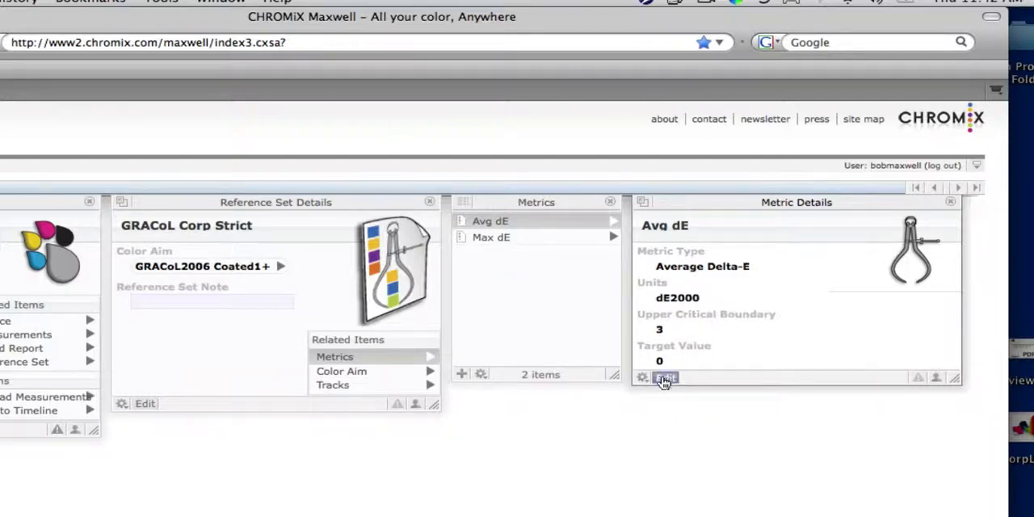
pyautogui.click(664, 379)
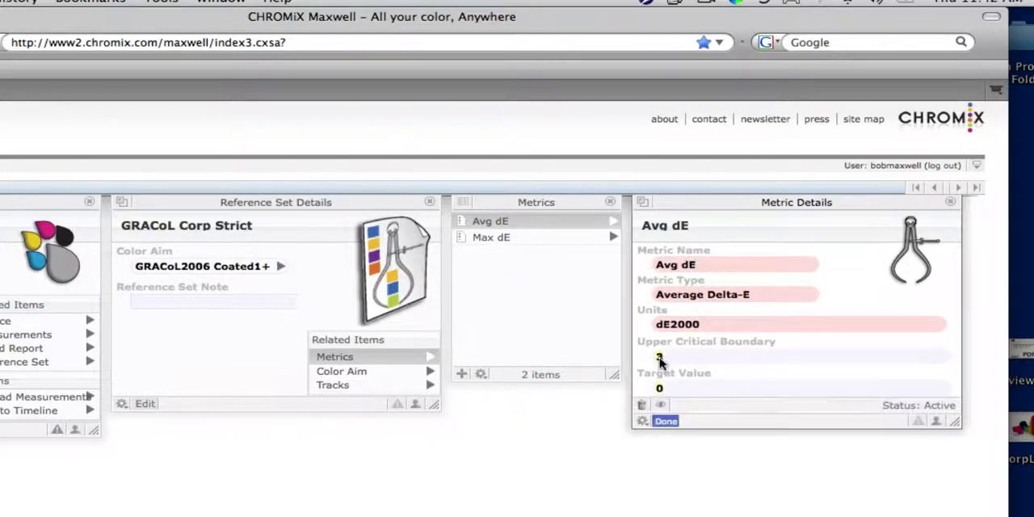
pyautogui.click(660, 358)
pyautogui.write('4')
pyautogui.press('Return')
# Set the upper critical boundary of the Max dE metric to 10
pyautogui.click(514, 238)
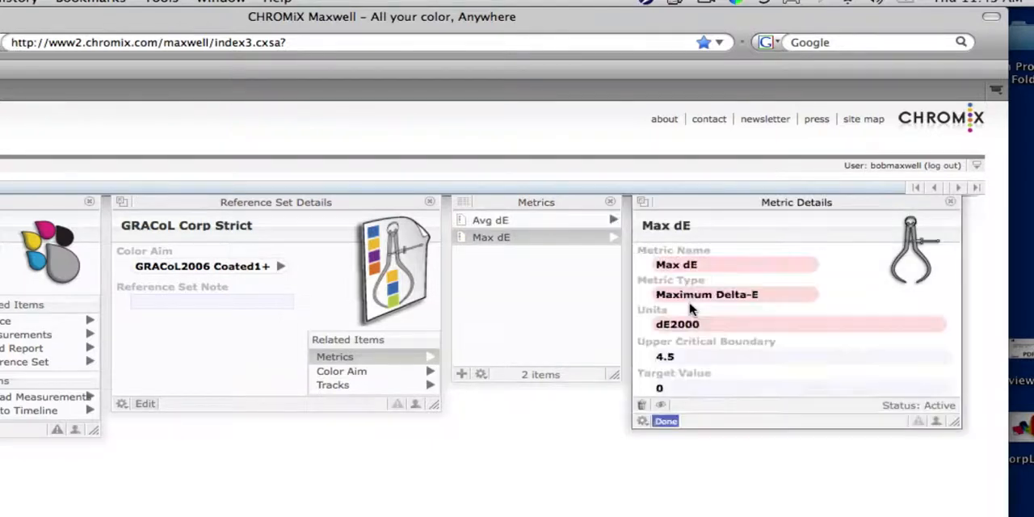
pyautogui.click(667, 356)
pyautogui.write('10')
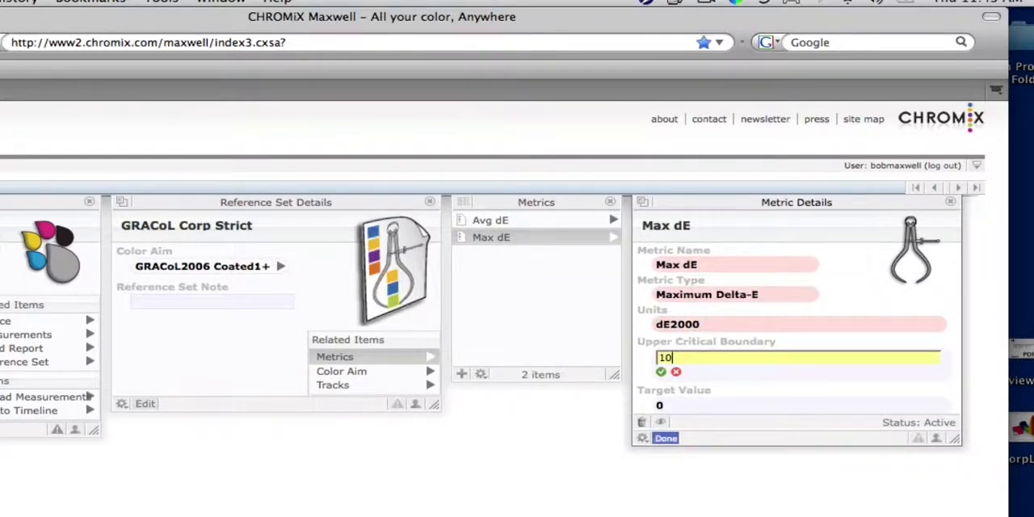
pyautogui.press('Return')
# Add a new metric to the GRACoL Corp Strict reference set and name it Paper Wt
pyautogui.click(461, 375)
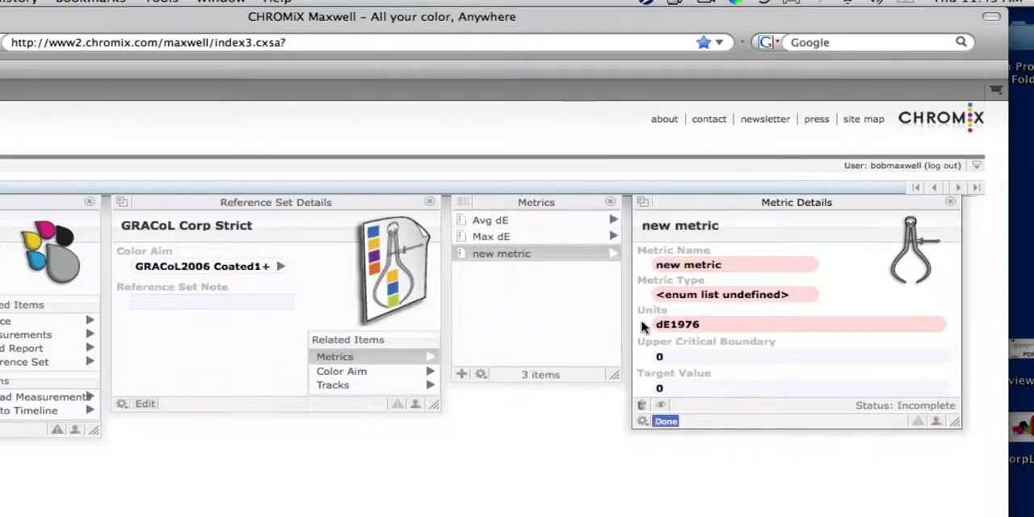
pyautogui.click(708, 265)
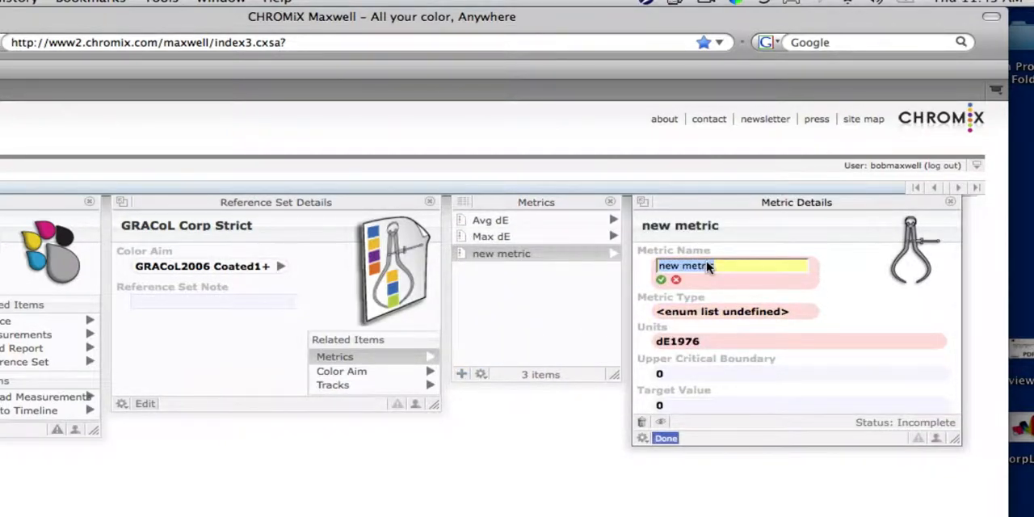
pyautogui.write('Paper Wt')
pyautogui.press('Return')
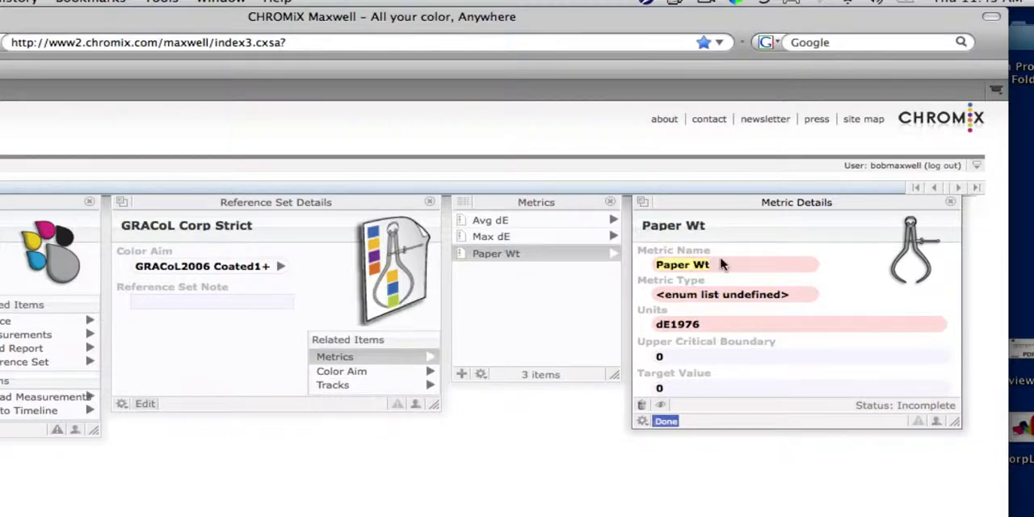
# Set the Paper Wt metric's type to Media dE and its units to dE2000
pyautogui.click(735, 294)
pyautogui.click(734, 296)
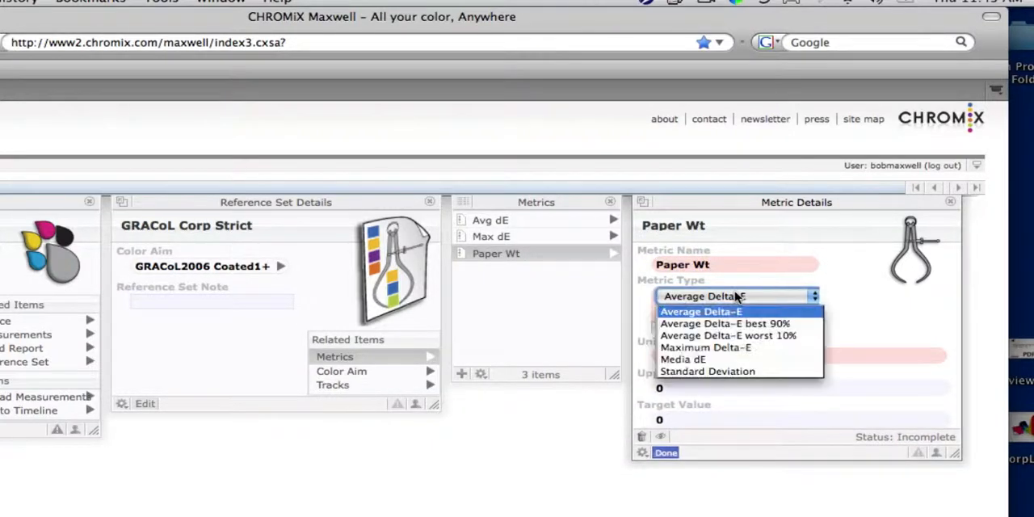
pyautogui.click(720, 361)
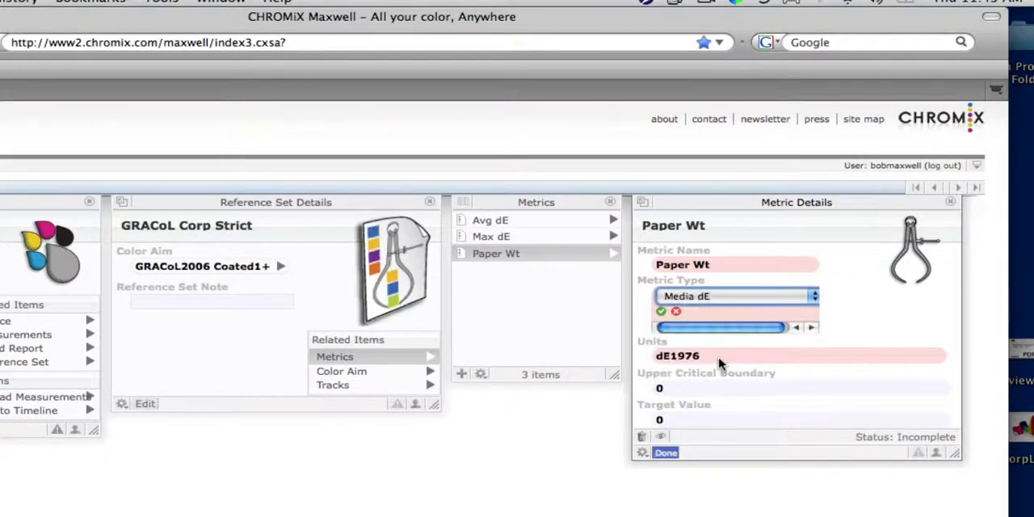
pyautogui.click(658, 313)
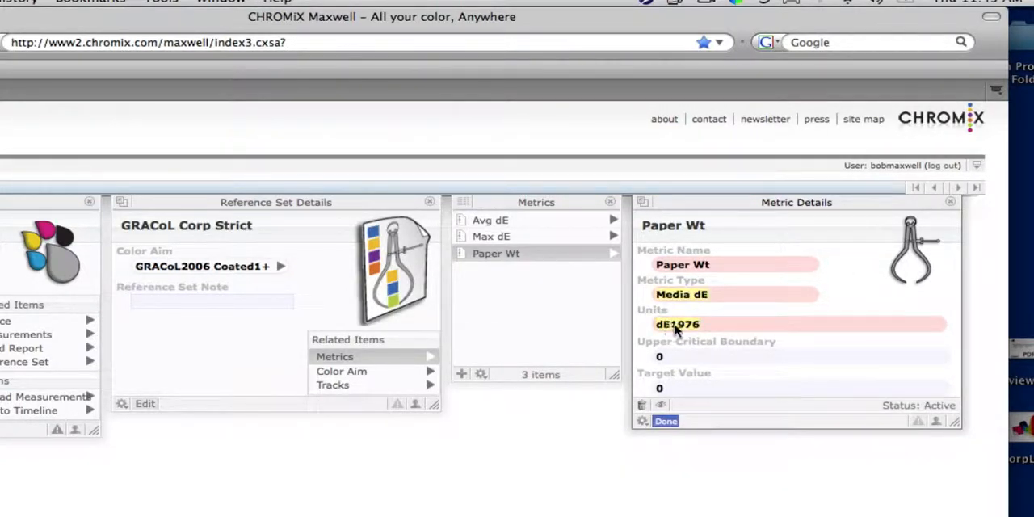
pyautogui.click(681, 324)
pyautogui.click(684, 327)
pyautogui.click(684, 356)
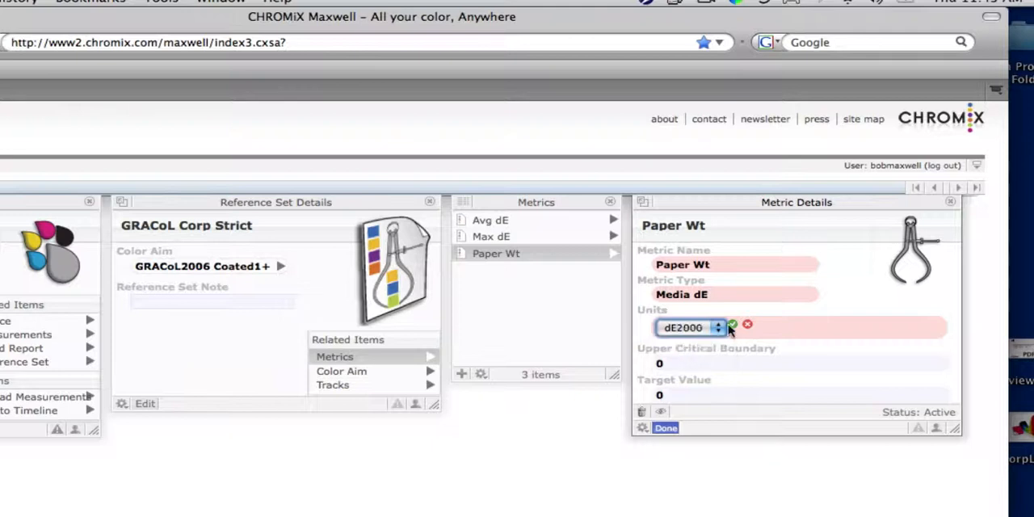
pyautogui.click(732, 324)
# Set the Paper Wt metric's upper critical boundary to 4 and finish editing the metric
pyautogui.click(660, 359)
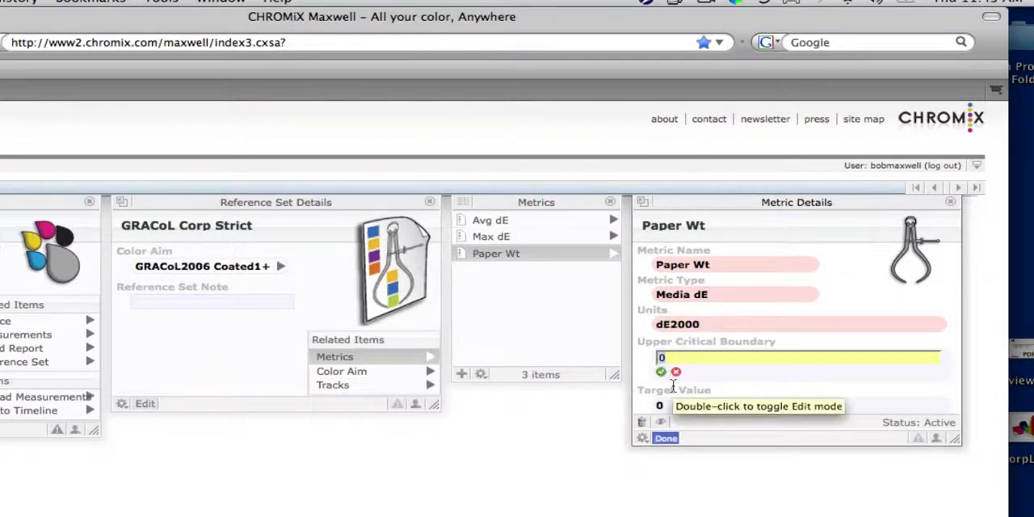
pyautogui.write('4')
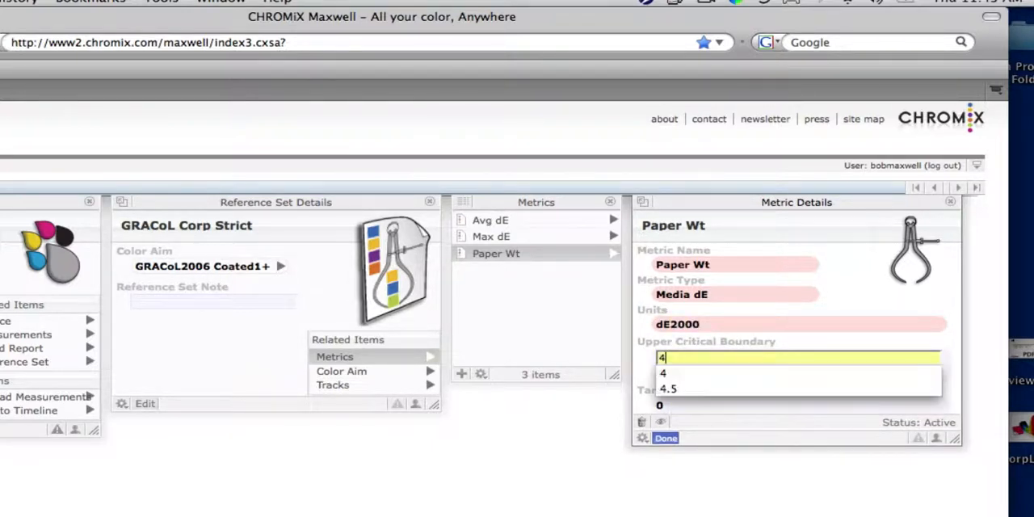
pyautogui.press('Return')
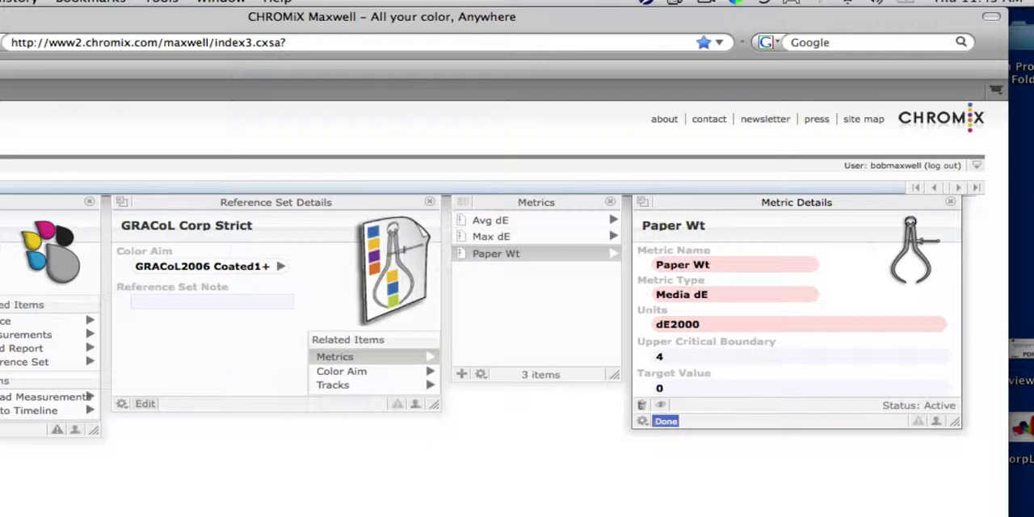
pyautogui.click(664, 421)
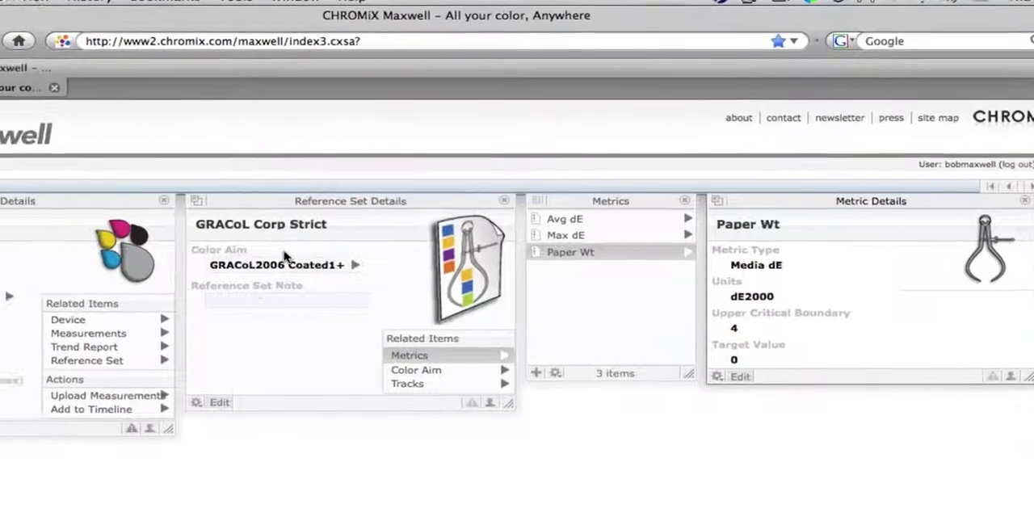
# Switch to ColorShuttle, measure a new verification sample for the Epson Proofer Hot Folder, and move the label preview fully into view
pyautogui.moveTo(143, 201); pyautogui.dragTo(354, 196)
pyautogui.moveTo(428, 197); pyautogui.dragTo(492, 211)
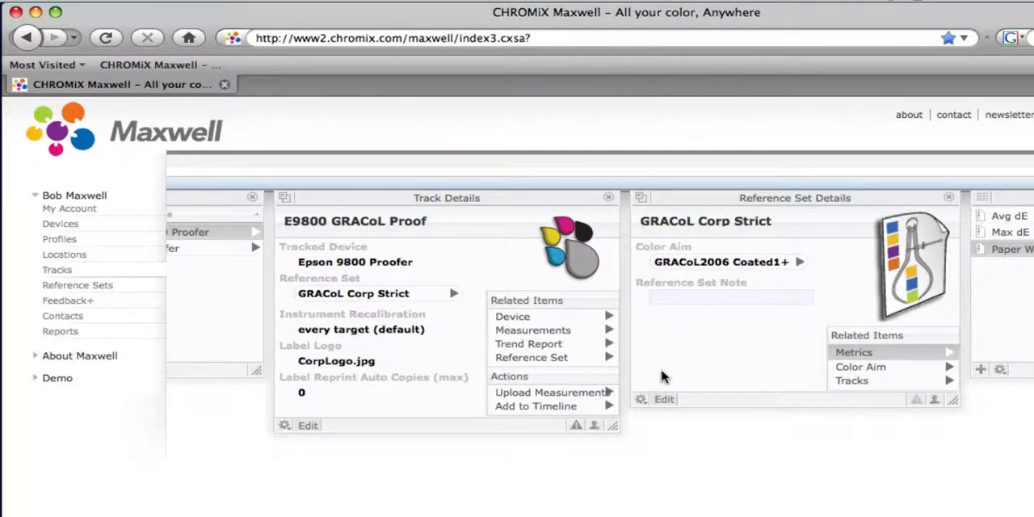
pyautogui.moveTo(604, 20); pyautogui.dragTo(630, 113)
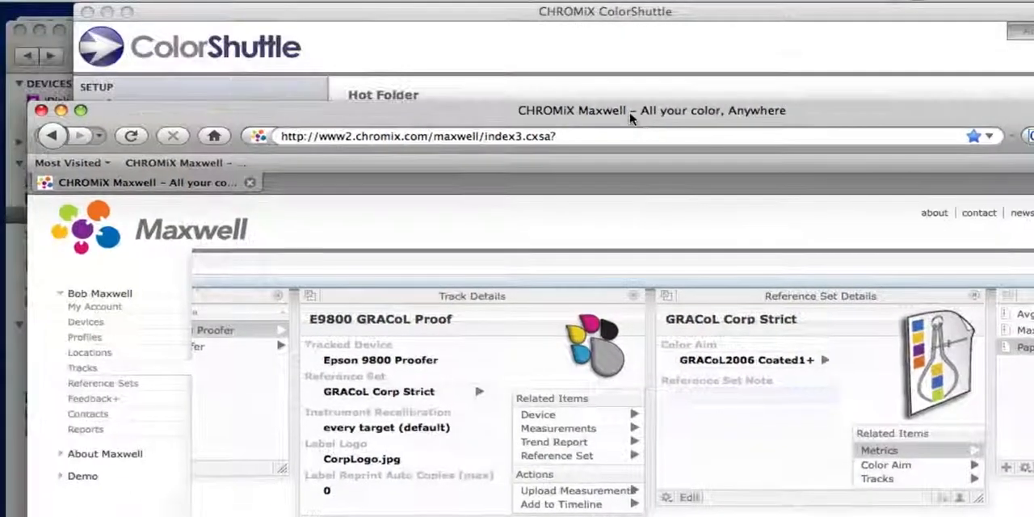
pyautogui.click(602, 21)
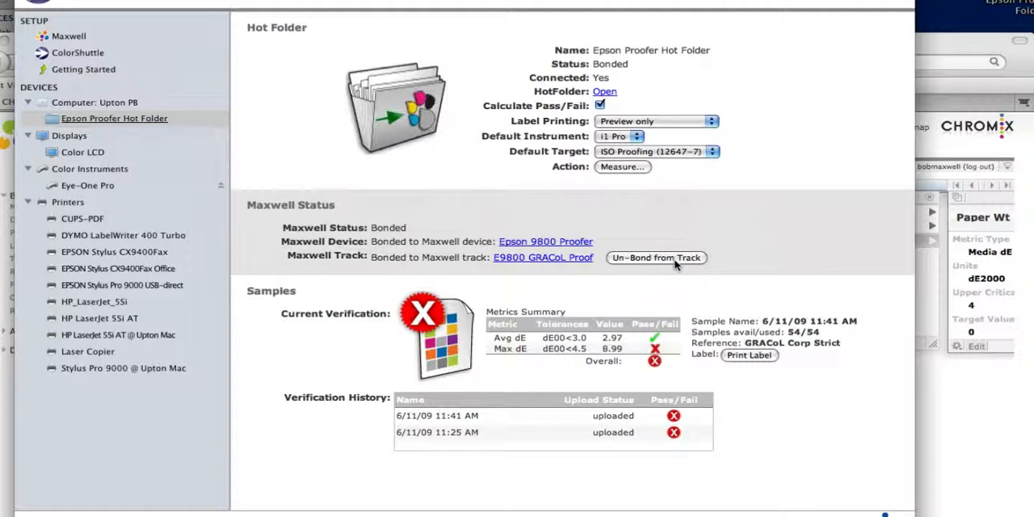
pyautogui.click(620, 168)
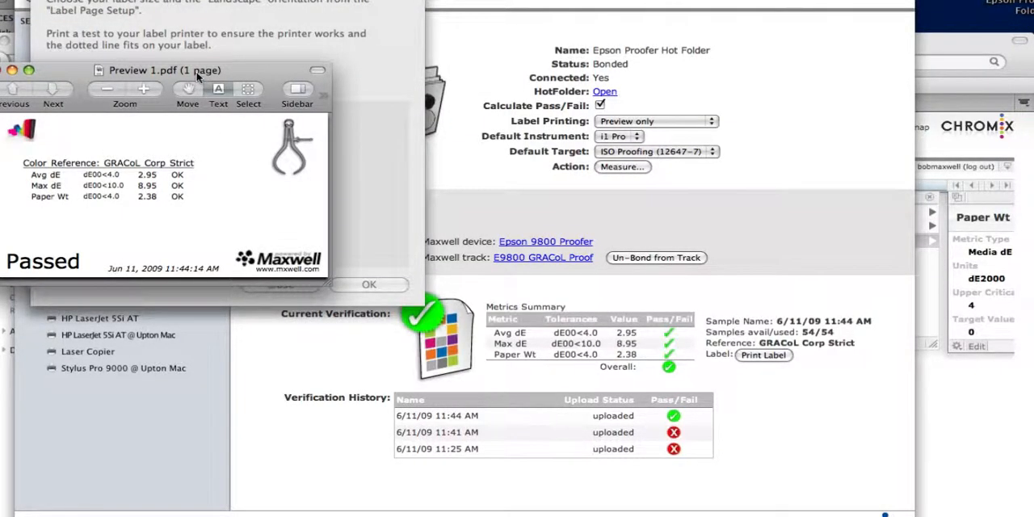
pyautogui.moveTo(197, 75); pyautogui.dragTo(264, 36)
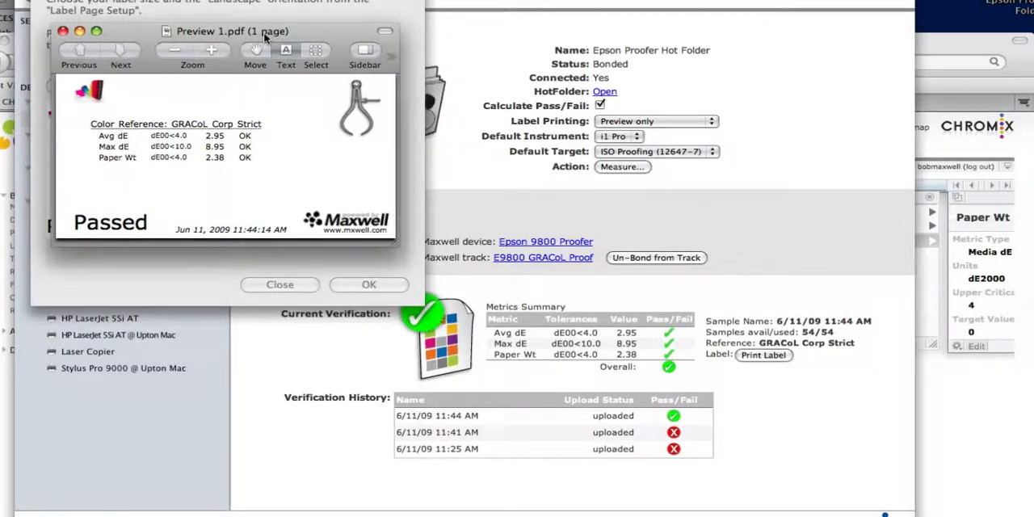